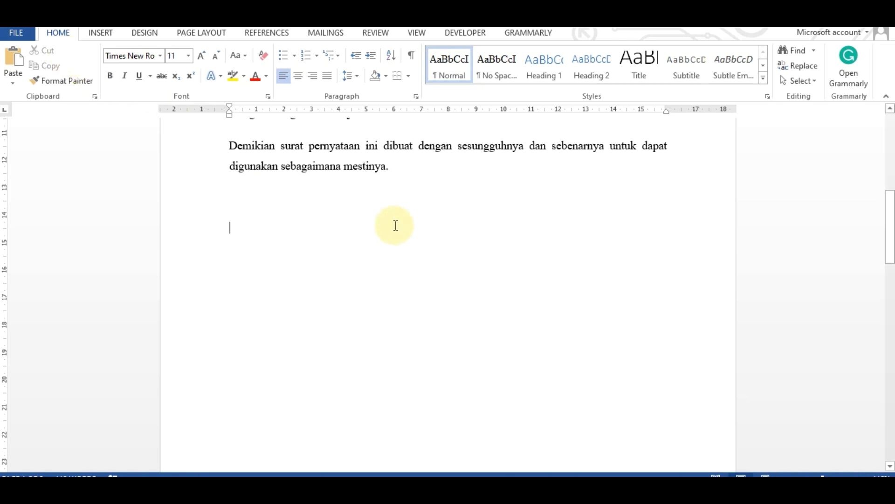
# - Insert a table with 3 columns and 5 rows below the closing paragraph
pyautogui.click(101, 34)
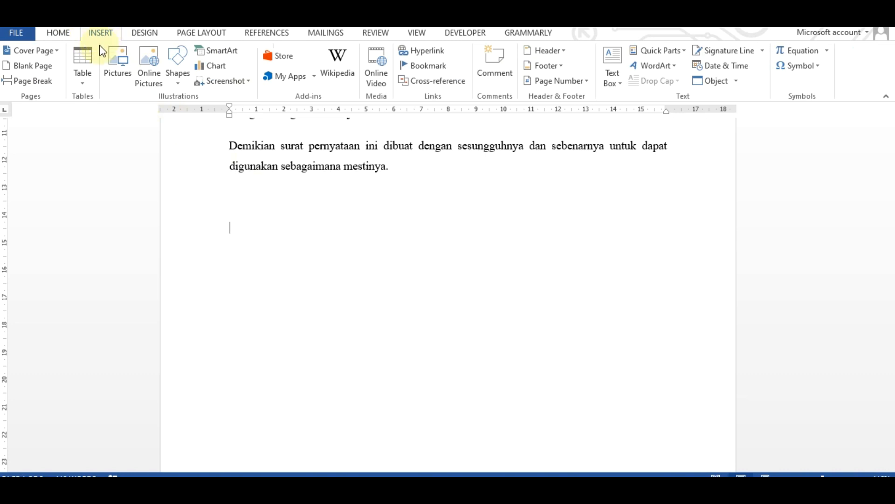
pyautogui.click(88, 83)
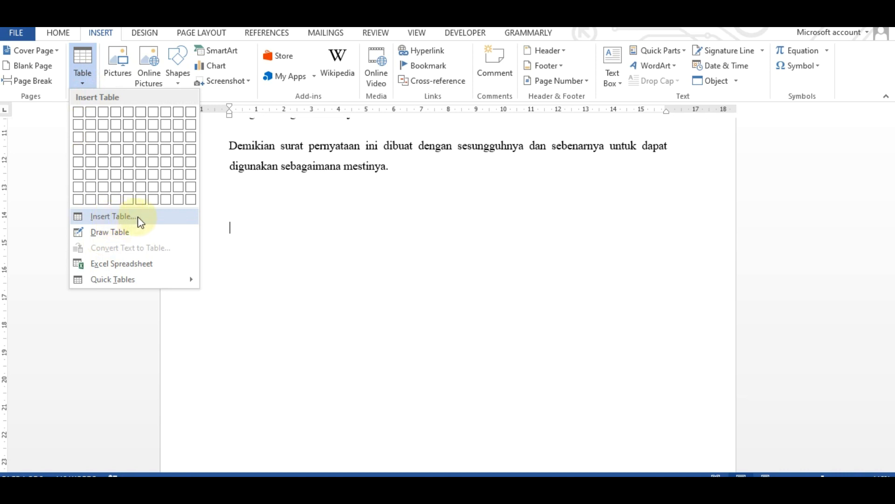
pyautogui.click(138, 216)
pyautogui.click(438, 187)
pyautogui.moveTo(437, 187); pyautogui.dragTo(410, 186)
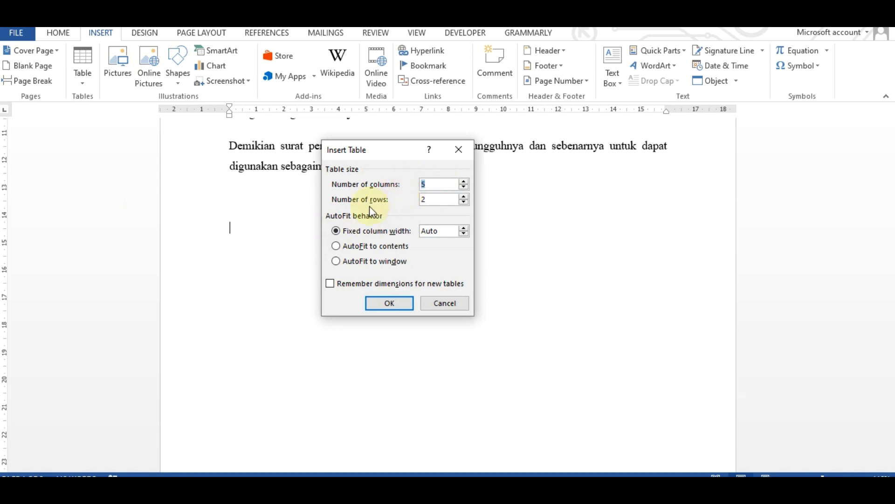
pyautogui.write('3')
pyautogui.moveTo(444, 199); pyautogui.dragTo(405, 200)
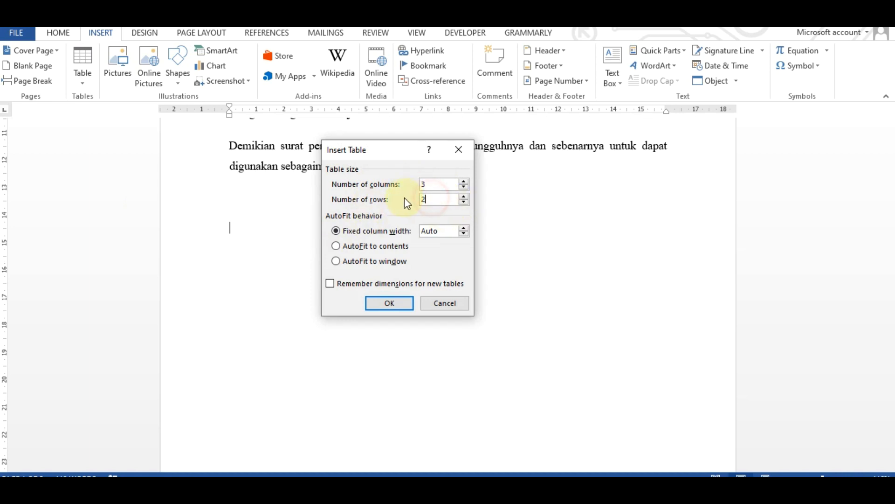
pyautogui.press('BackSpace')
pyautogui.write('5')
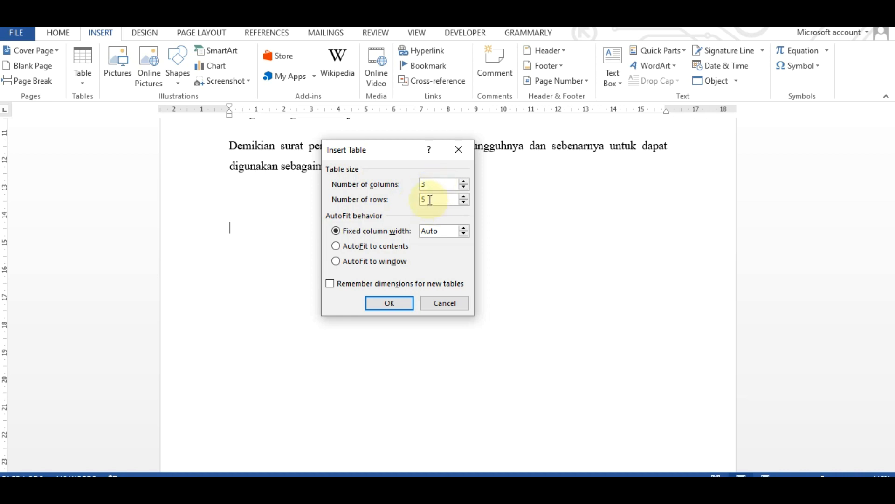
pyautogui.click(383, 307)
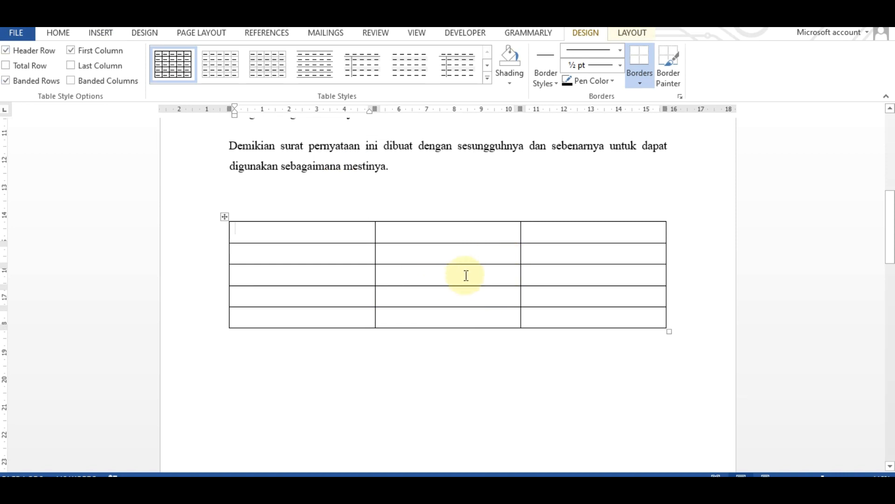
# - Narrow the table's middle column by widening the first column to about 6.7 cm and the third to about 7.4 cm
pyautogui.click(576, 233)
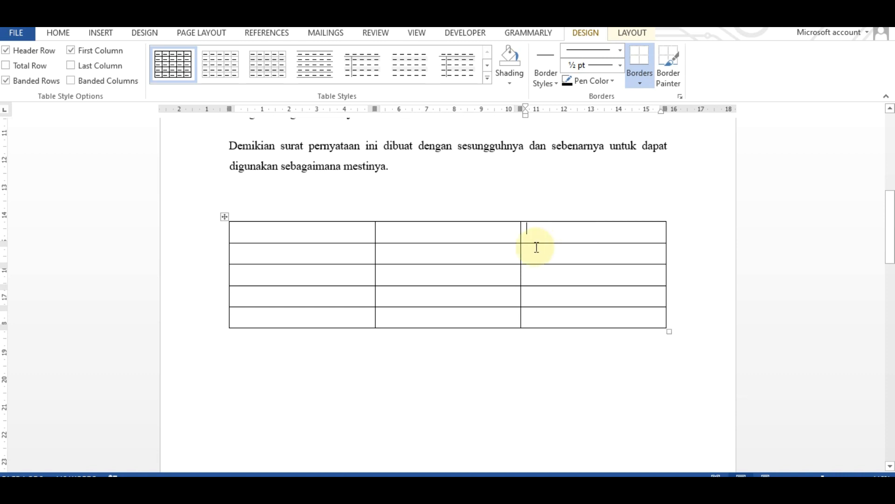
pyautogui.moveTo(520, 234); pyautogui.dragTo(463, 233)
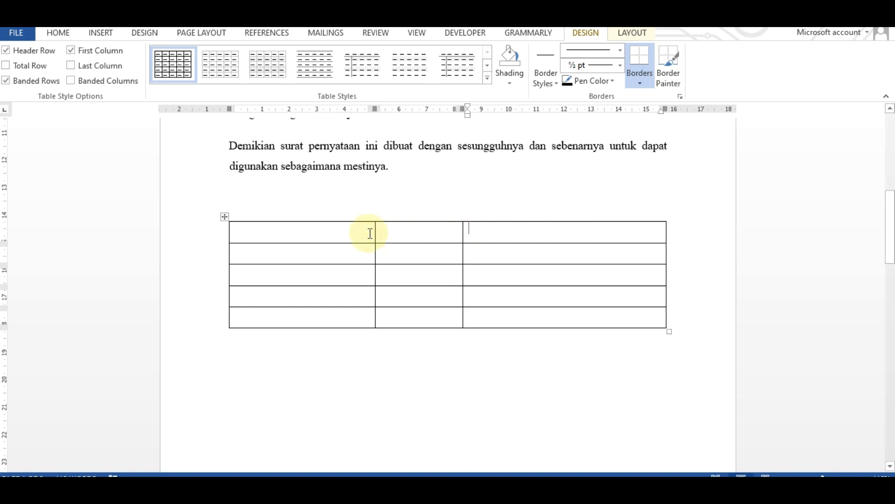
pyautogui.moveTo(375, 234); pyautogui.dragTo(415, 234)
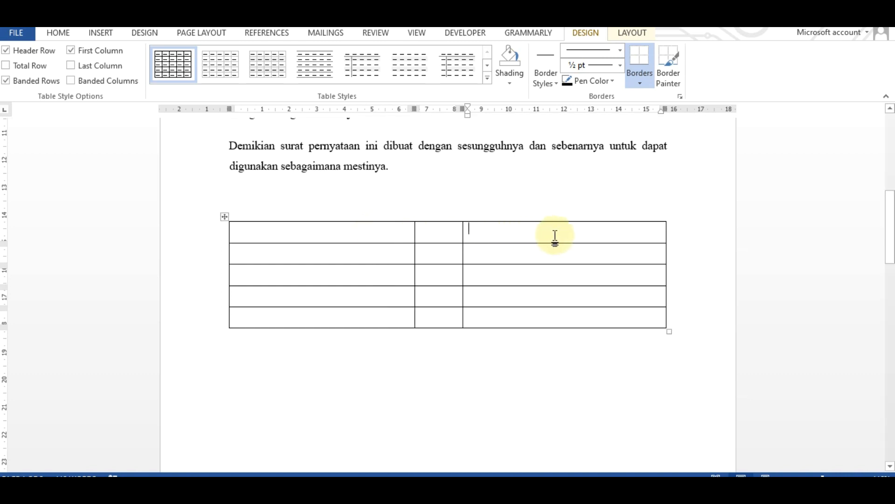
# - Enter "Garut, 18 Juni 2023" in the third column's first row and "Bendahara" in the row beneath it
pyautogui.click(578, 235)
pyautogui.write('Garut')
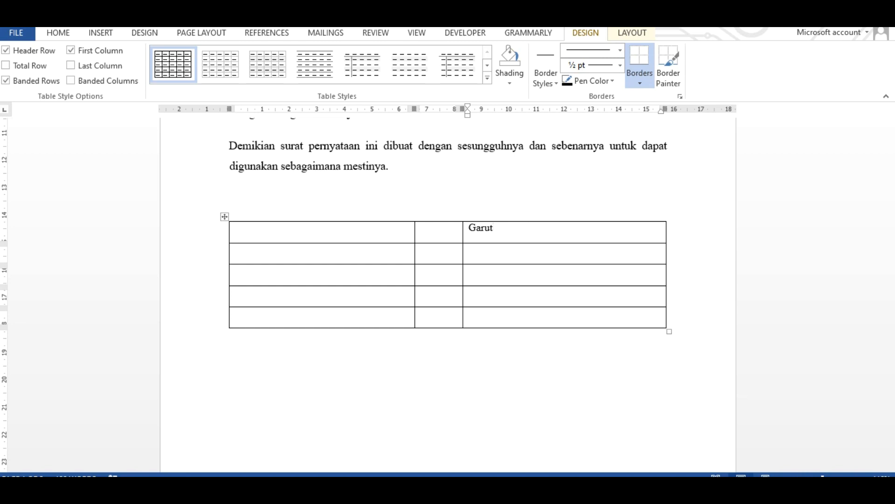
pyautogui.write(', 18 Juni 2023')
pyautogui.click(524, 260)
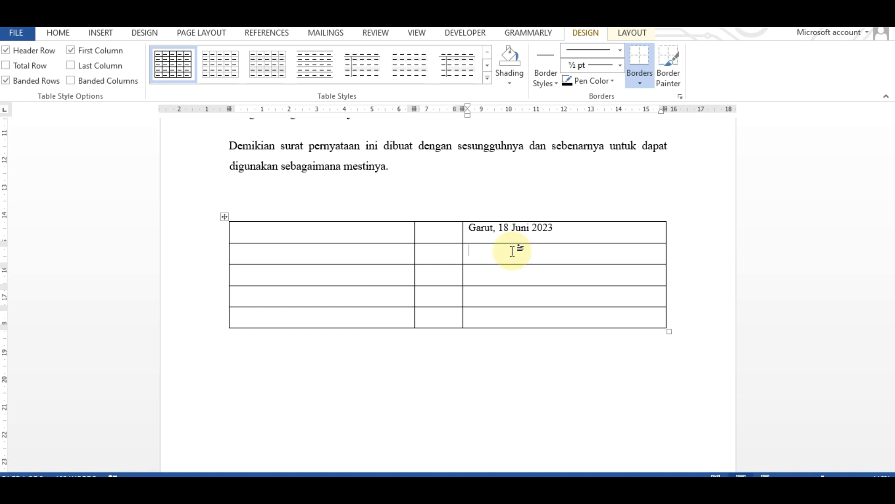
pyautogui.write('B')
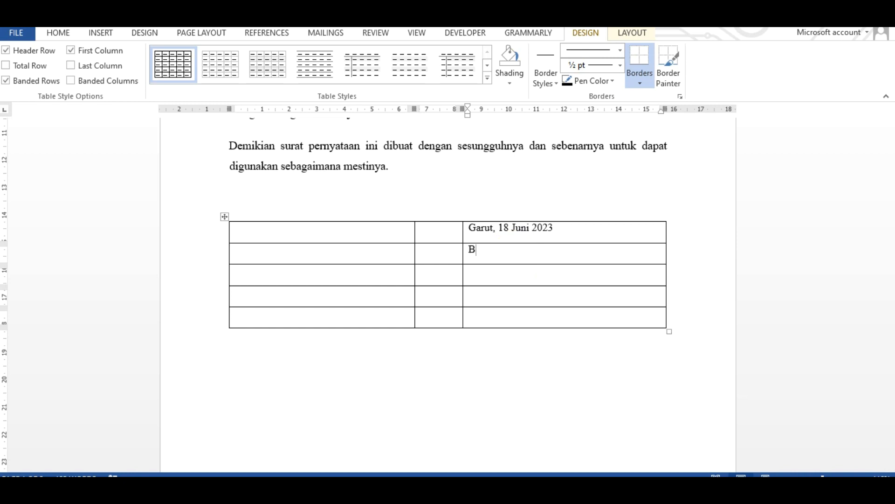
pyautogui.write('enda')
pyautogui.moveTo(504, 250); pyautogui.dragTo(472, 250)
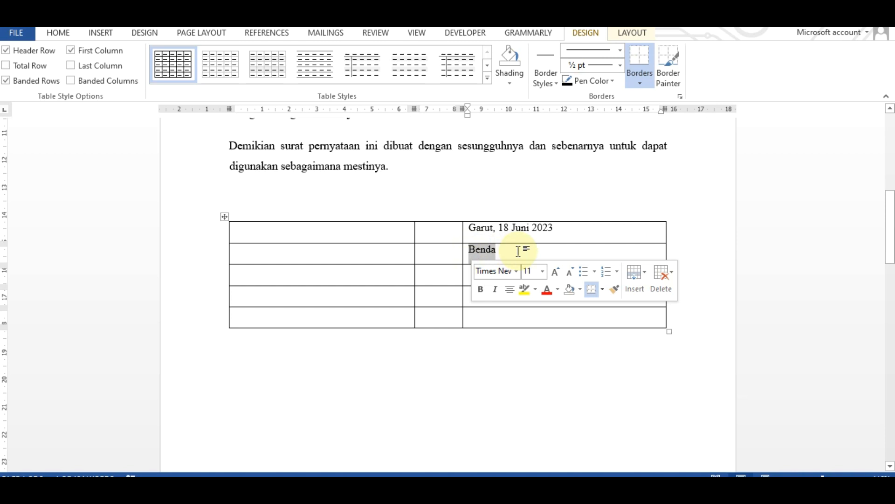
pyautogui.click(519, 251)
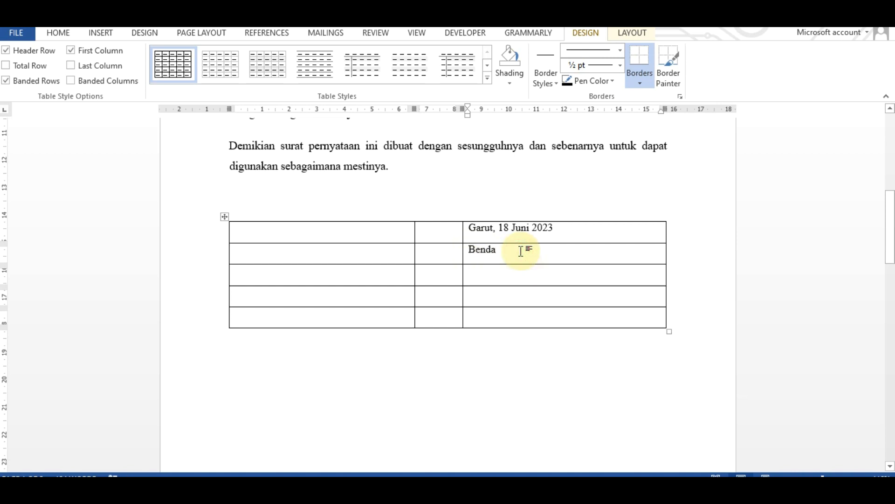
pyautogui.write('hara')
# - Fill in the treasurer's name with the title SE in the third column's fourth row, and "NIP." with the employee number in the fifth
pyautogui.click(515, 297)
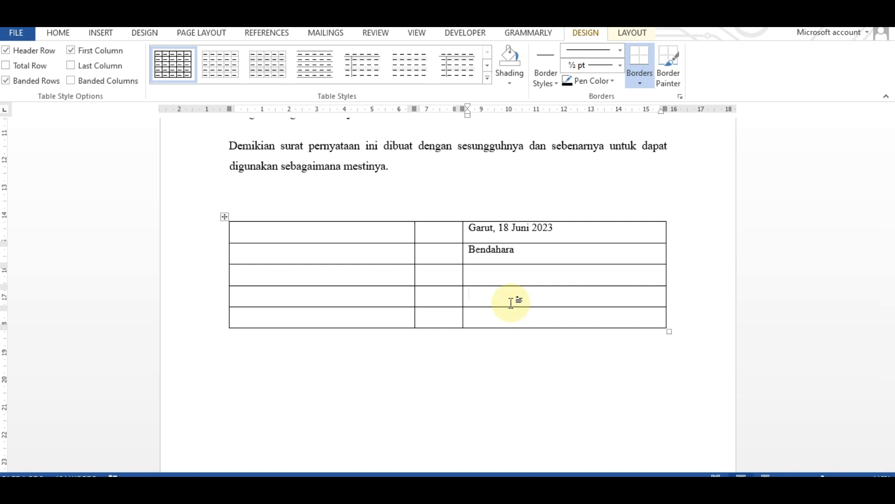
pyautogui.write('Ery za')
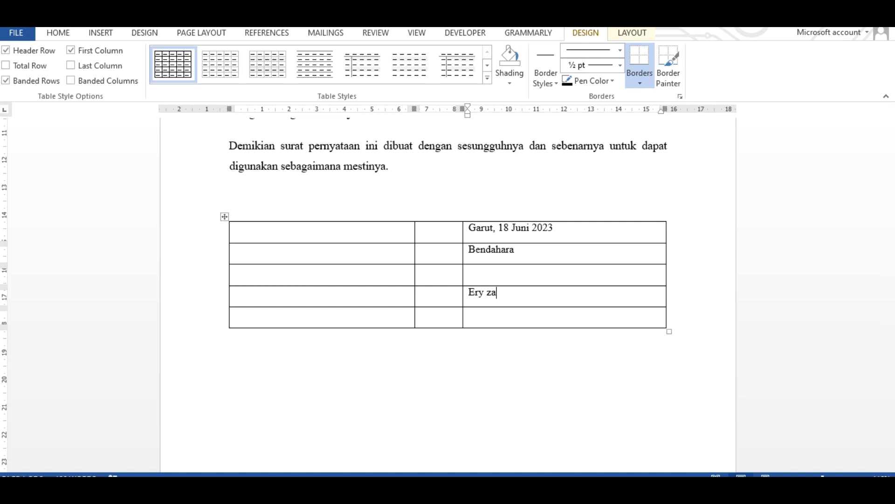
pyautogui.write(', SE')
pyautogui.click(500, 315)
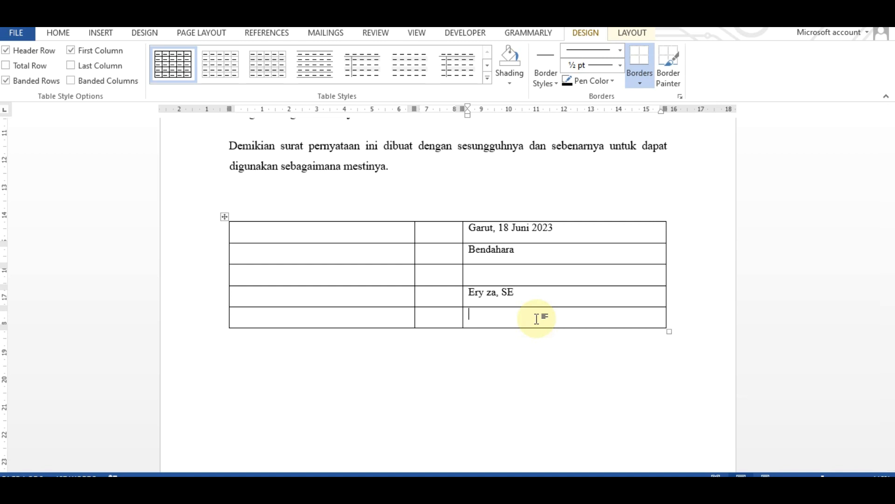
pyautogui.write('Ni')
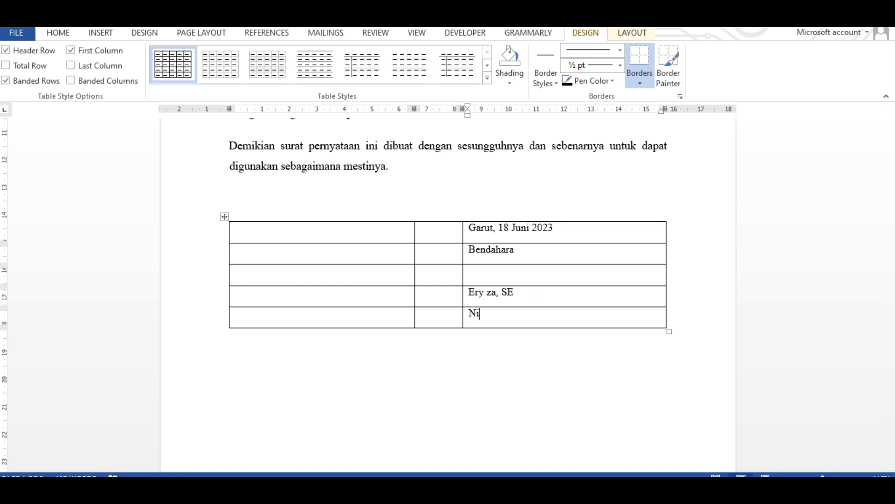
pyautogui.press('BackSpace')
pyautogui.write('IO')
pyautogui.press('BackSpace')
pyautogui.write('P. 889898989')
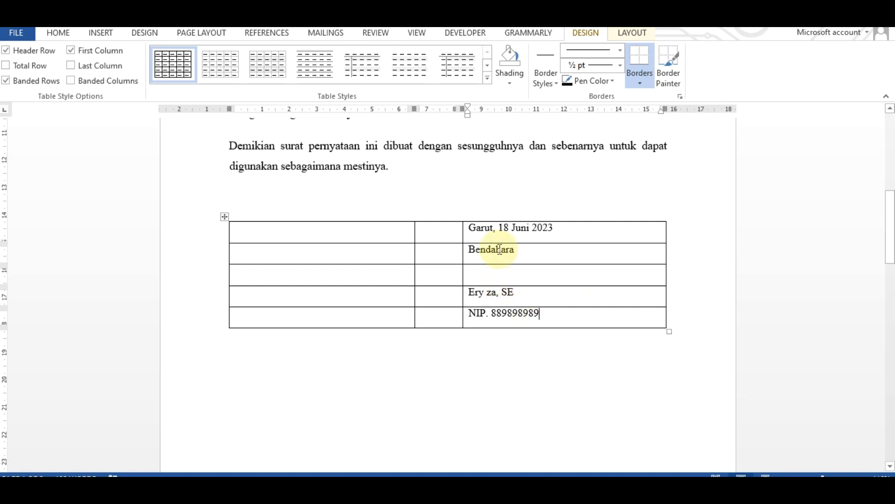
# - Center the text of all the third column's cells horizontally and vertically with Align Center
pyautogui.moveTo(472, 229); pyautogui.dragTo(549, 312)
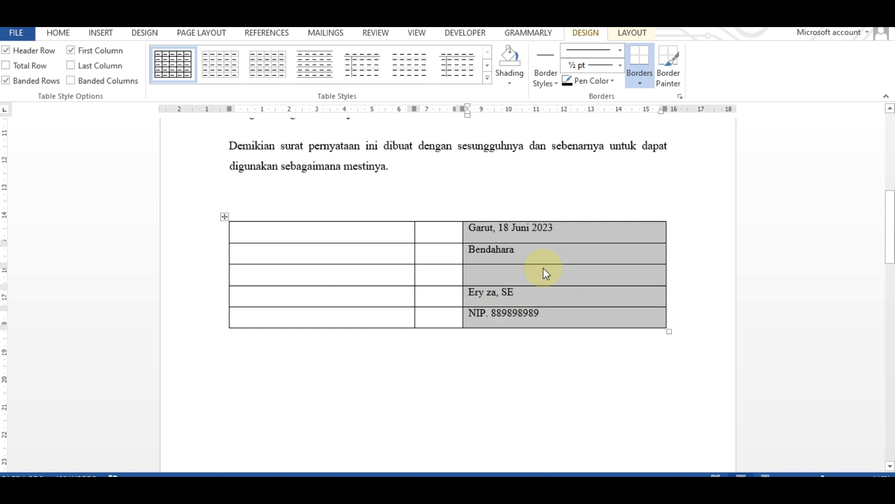
pyautogui.click(522, 312)
pyautogui.click(465, 227)
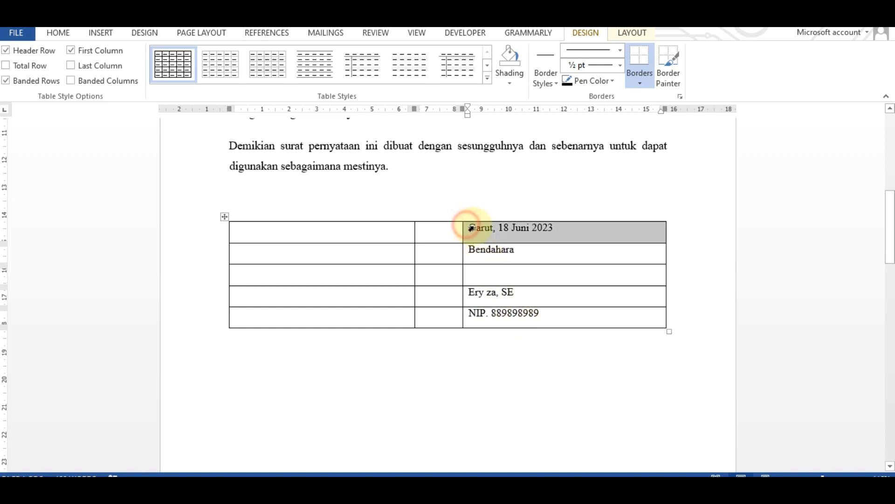
pyautogui.moveTo(468, 227); pyautogui.dragTo(563, 310)
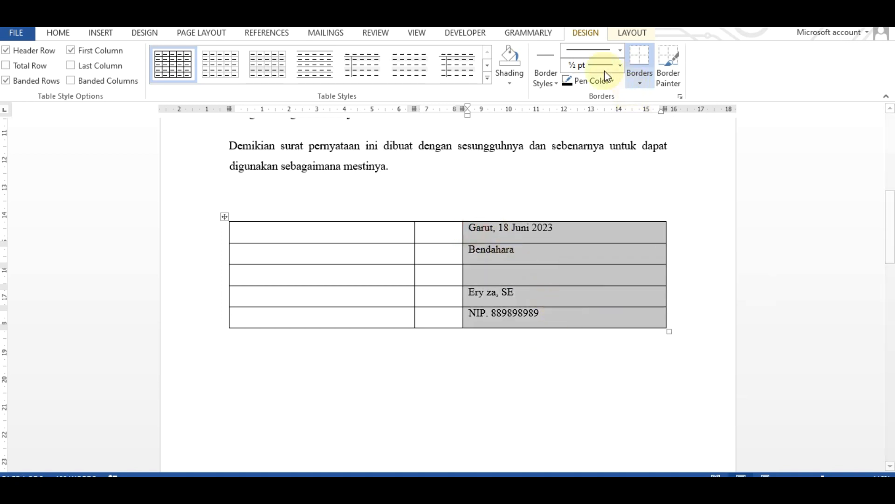
pyautogui.click(627, 35)
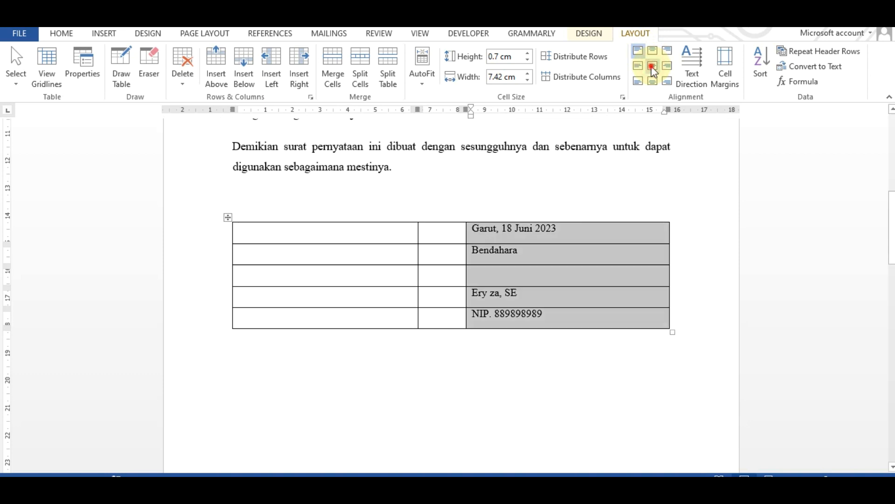
pyautogui.click(653, 68)
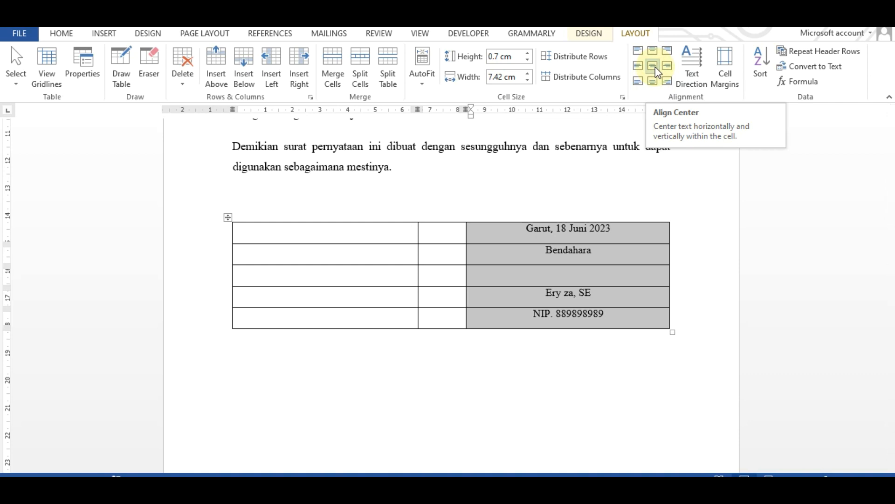
# - Increase the height of the empty third row to about 1.7 cm as signature space
pyautogui.click(539, 281)
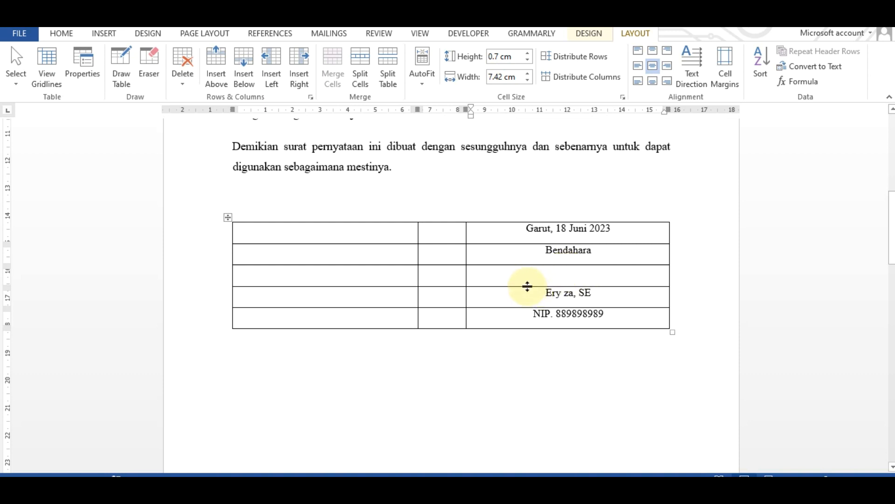
pyautogui.moveTo(527, 285); pyautogui.dragTo(527, 319)
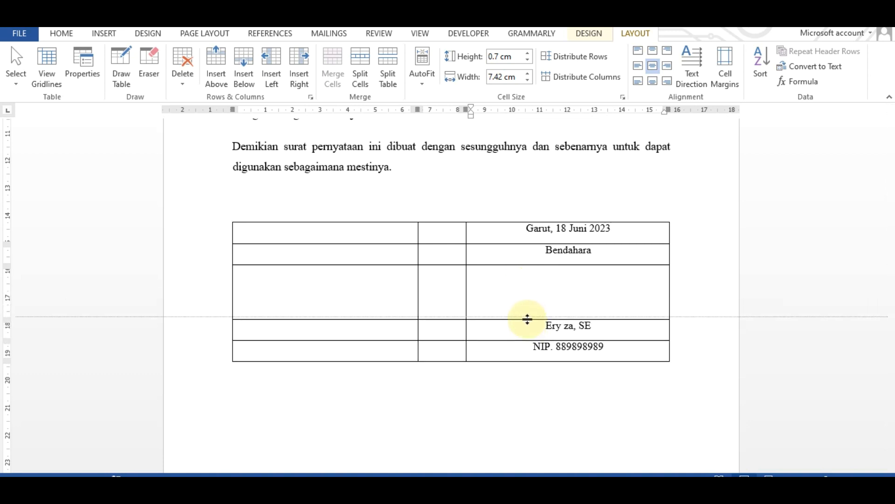
pyautogui.moveTo(527, 319); pyautogui.dragTo(525, 318)
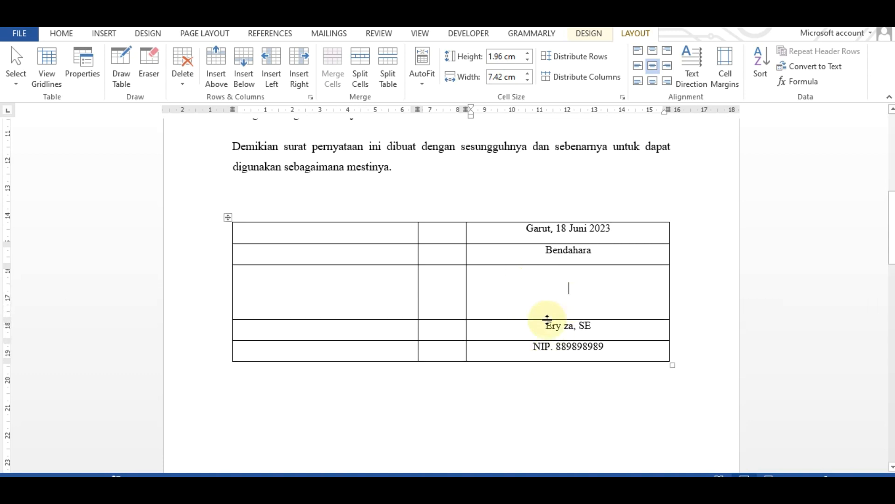
pyautogui.moveTo(502, 319); pyautogui.dragTo(502, 310)
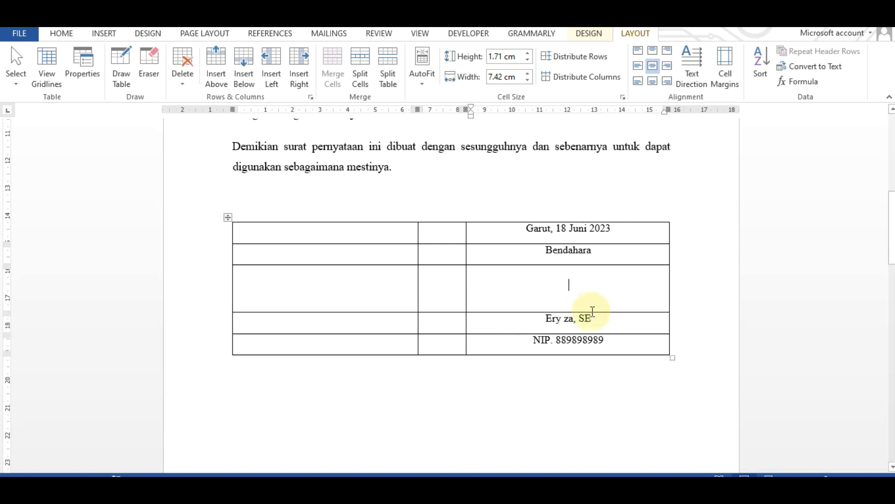
# - Enter "Ketua" in the first column's second row, level with "Bendahara"
pyautogui.click(508, 203)
pyautogui.click(531, 233)
pyautogui.click(321, 228)
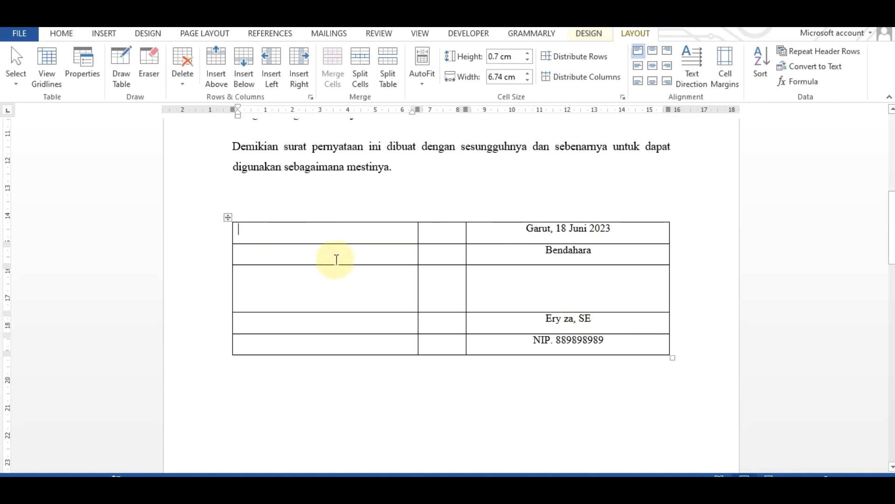
pyautogui.click(317, 255)
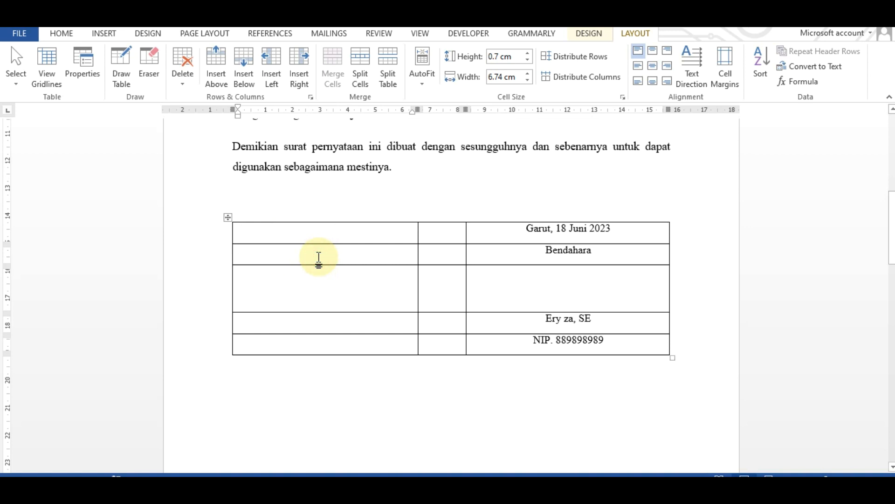
pyautogui.write('Ket')
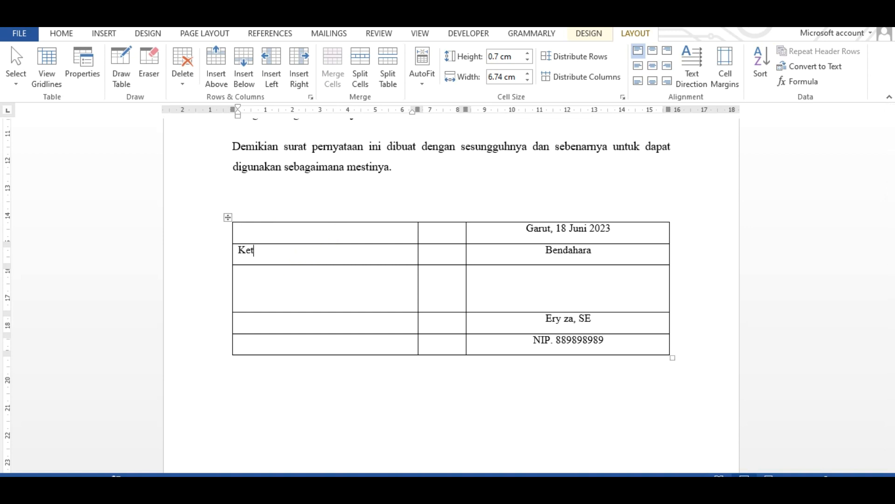
pyautogui.write('ua')
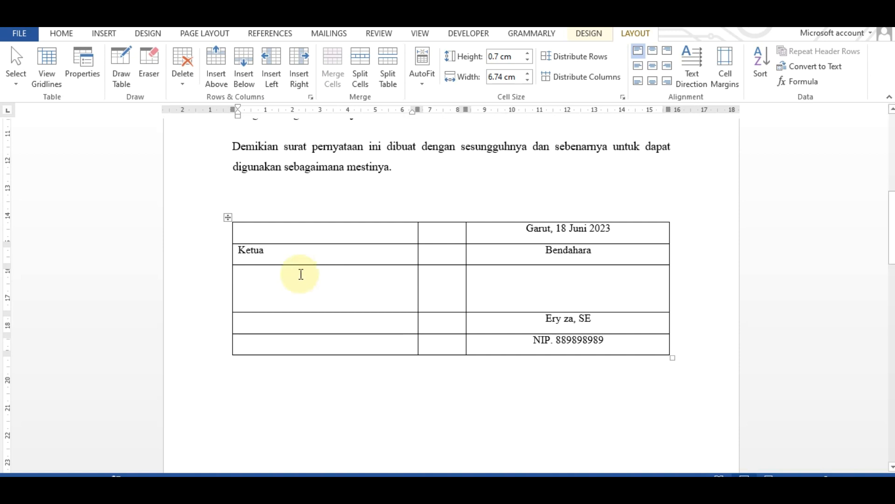
# - Fill in the chairman's name with the title MM in the first column's fourth row, and "NIP." with the employee number in the fifth
pyautogui.click(297, 323)
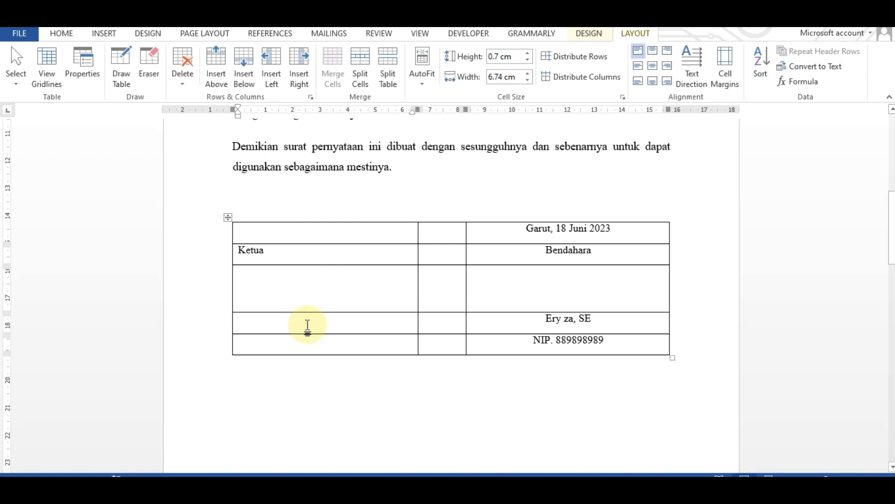
pyautogui.write('Edo, MM')
pyautogui.click(293, 343)
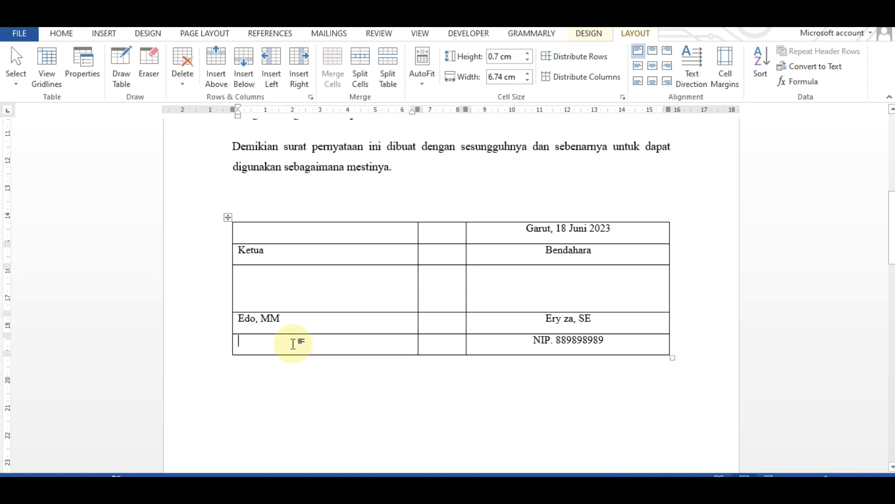
pyautogui.write('NIP')
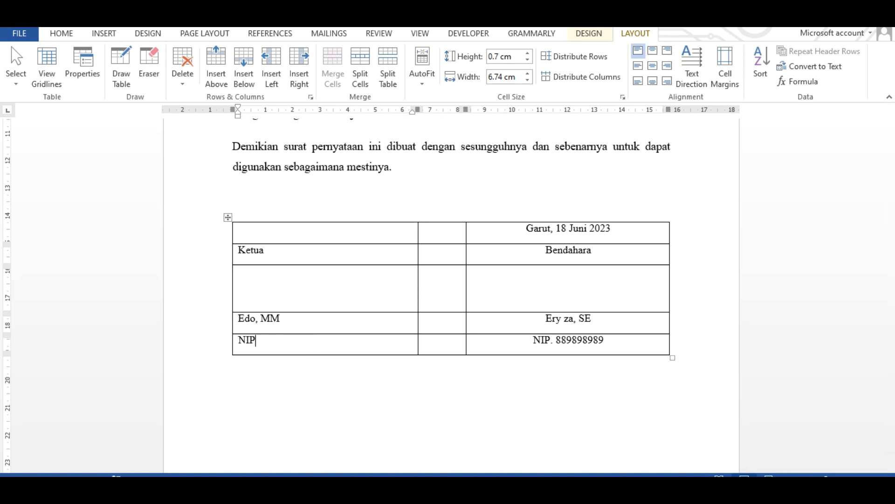
pyautogui.write('. 888888')
# - Center the text of all the first column's cells horizontally and vertically with Align Center
pyautogui.click(300, 285)
pyautogui.moveTo(249, 232); pyautogui.dragTo(351, 345)
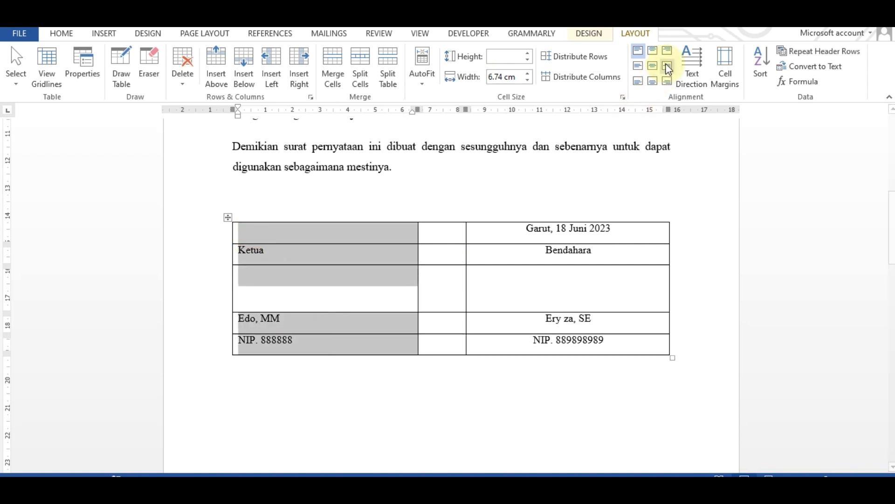
pyautogui.click(652, 66)
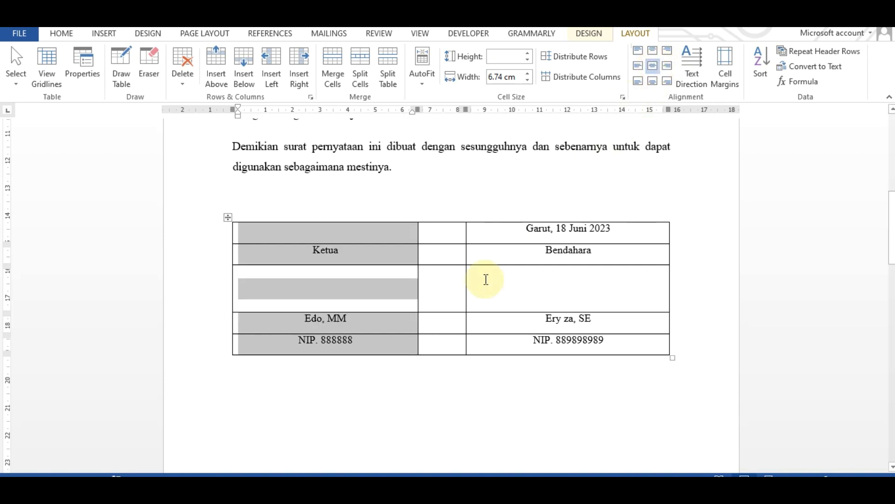
pyautogui.click(449, 387)
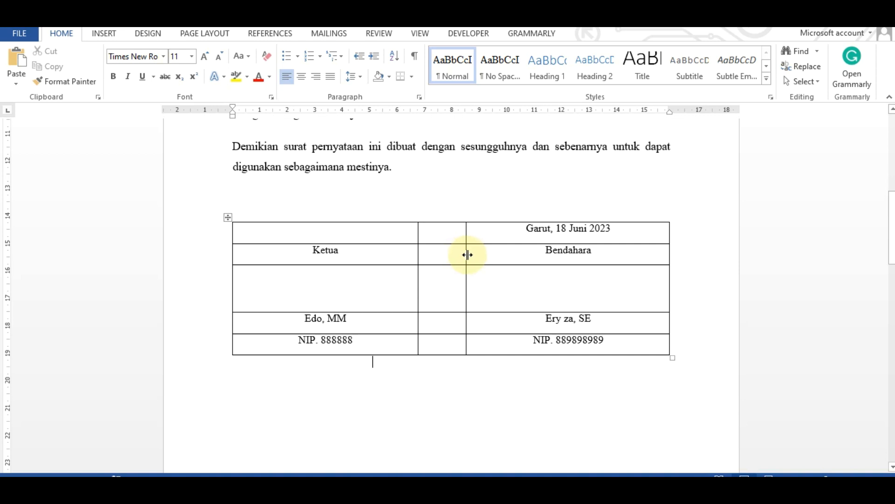
# - Widen the empty middle column to about 7.5 cm by narrowing the first column and reducing the third to about 3.67 cm
pyautogui.click(471, 255)
pyautogui.click(476, 294)
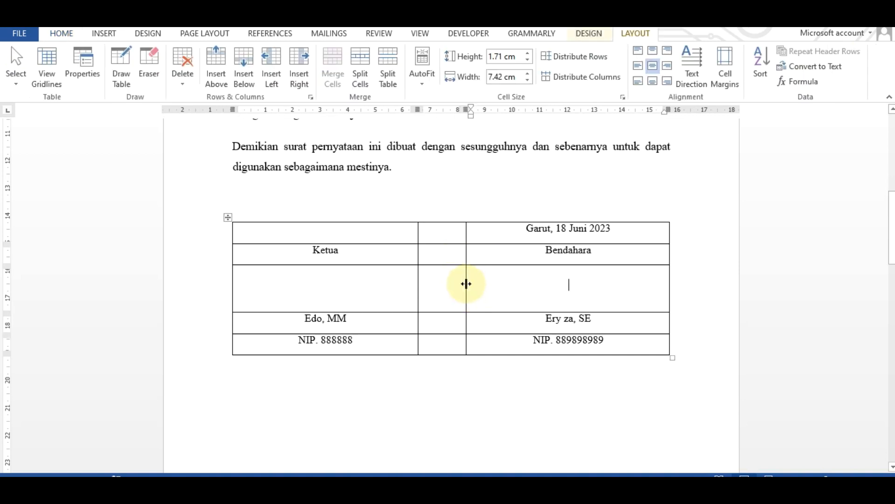
pyautogui.moveTo(467, 283); pyautogui.dragTo(571, 288)
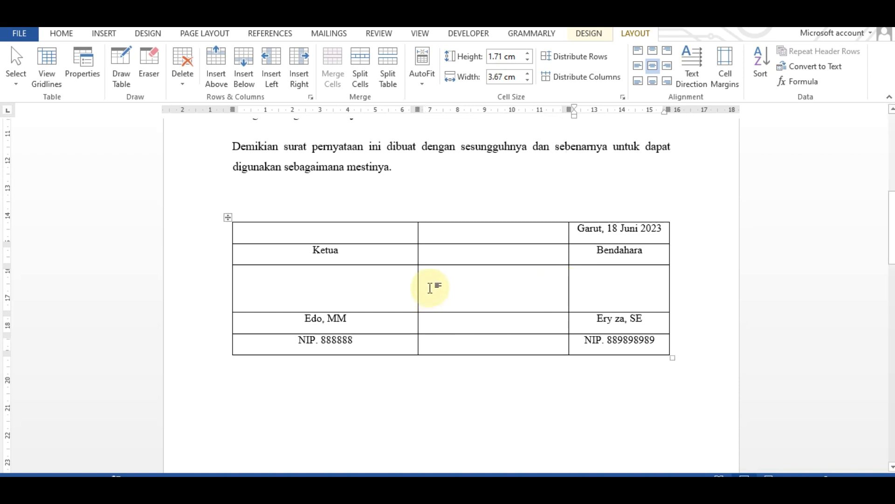
pyautogui.moveTo(417, 233); pyautogui.dragTo(363, 237)
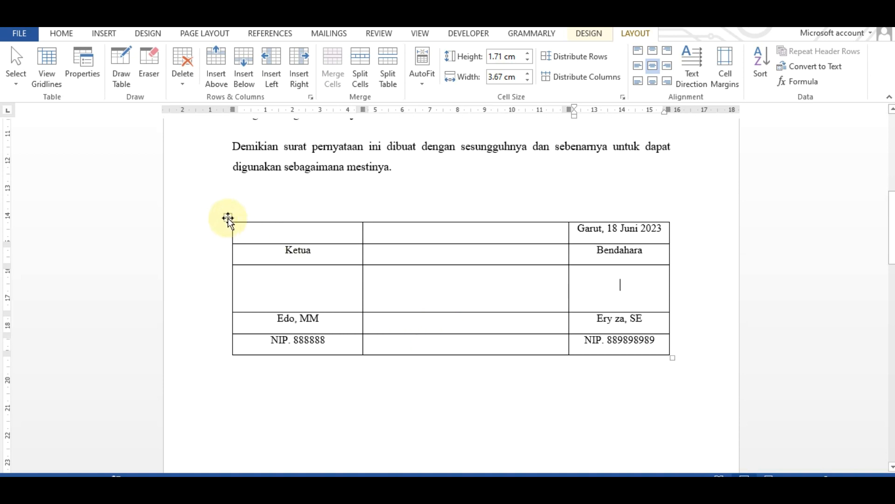
# - Remove all borders from the whole signature table with No Border
pyautogui.moveTo(270, 230); pyautogui.dragTo(604, 352)
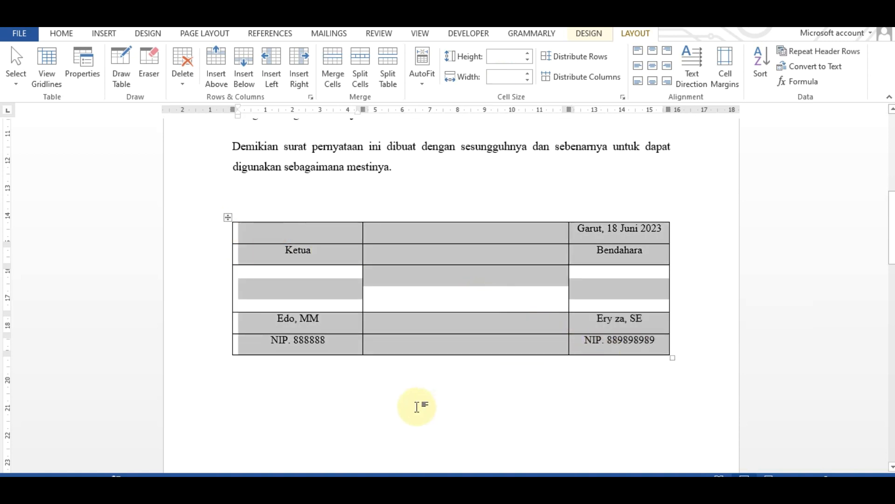
pyautogui.click(228, 218)
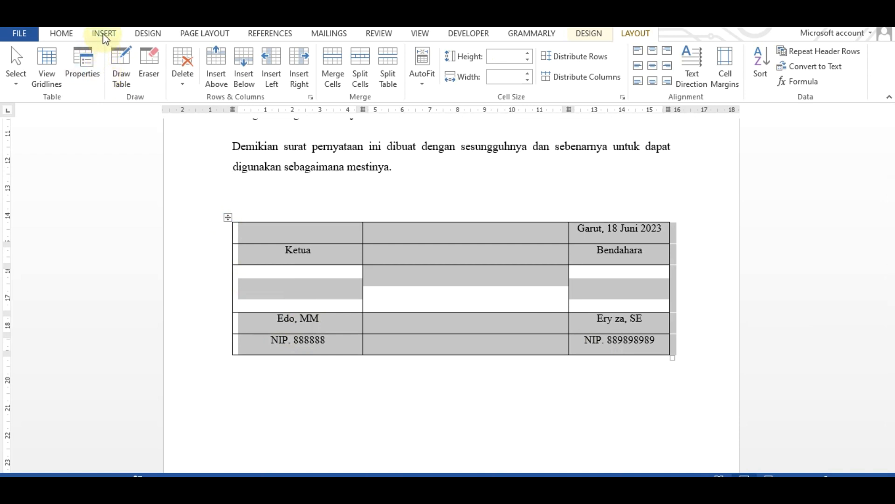
pyautogui.click(386, 251)
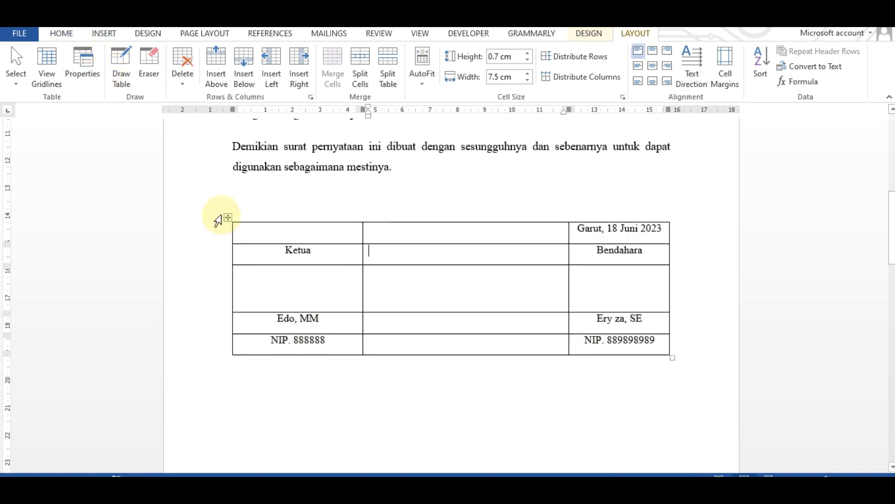
pyautogui.moveTo(246, 229)
pyautogui.mouseDown()
pyautogui.moveTo(509, 310)
pyautogui.moveTo(593, 356)
pyautogui.mouseUp()
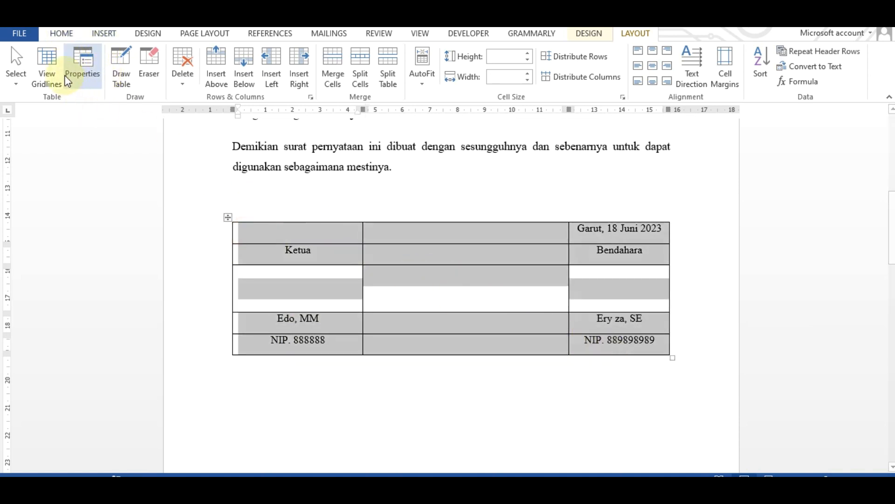
pyautogui.click(60, 34)
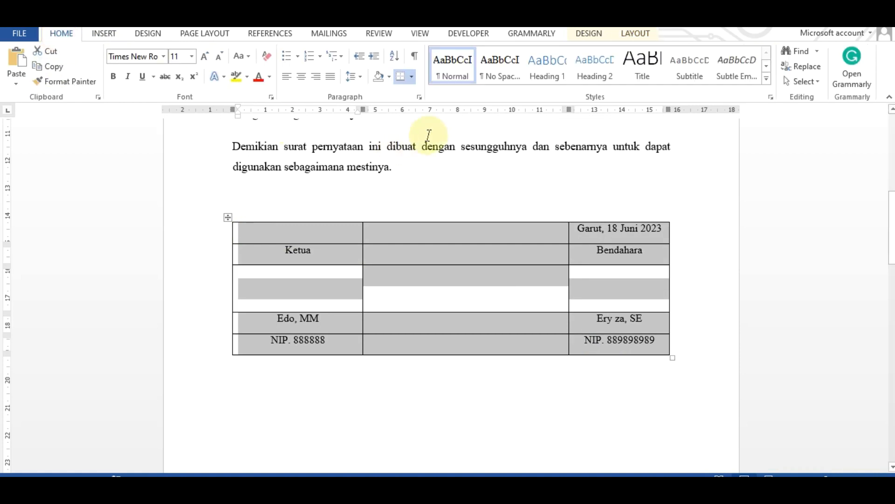
pyautogui.click(412, 76)
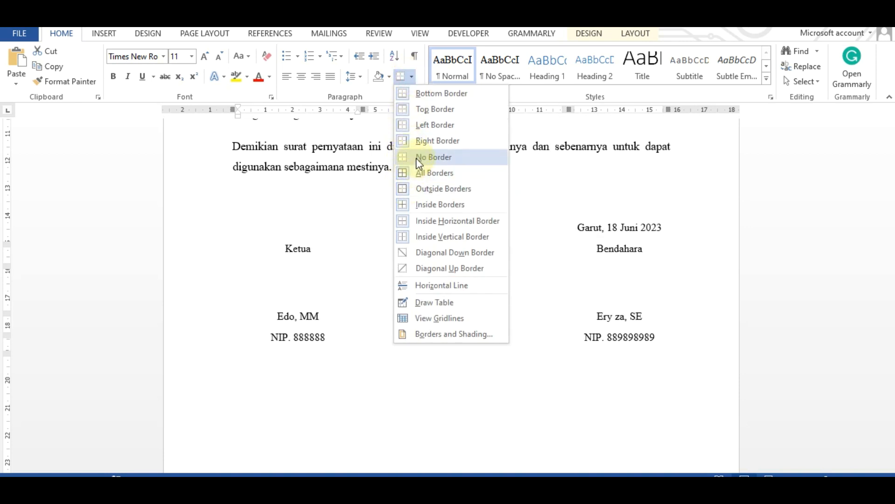
pyautogui.click(459, 159)
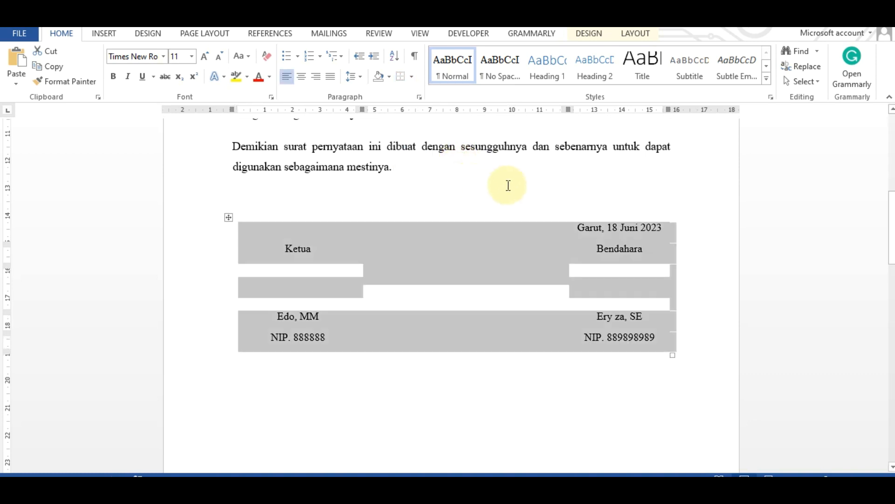
pyautogui.click(450, 162)
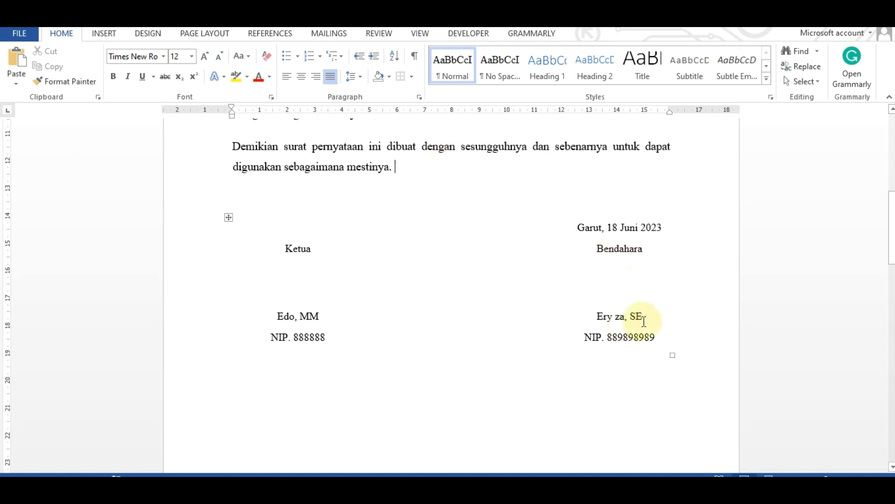
# - Underline the treasurer's name and title in the third column
pyautogui.click(646, 317)
pyautogui.moveTo(646, 317); pyautogui.dragTo(580, 320)
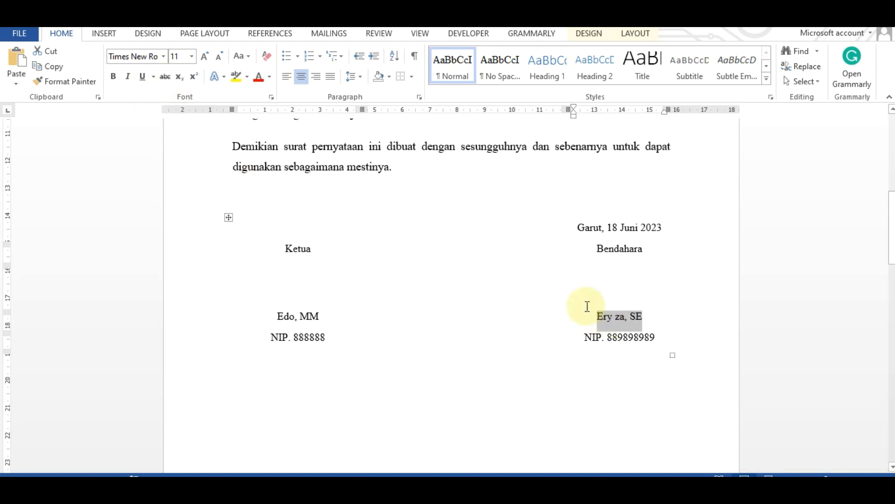
pyautogui.click(142, 78)
pyautogui.click(600, 251)
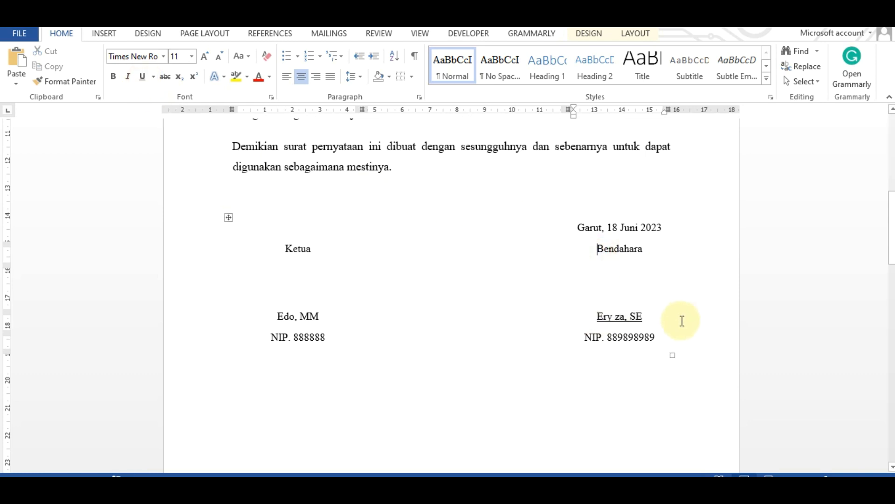
# - Remove the underline from the treasurer's name and title
pyautogui.click(652, 312)
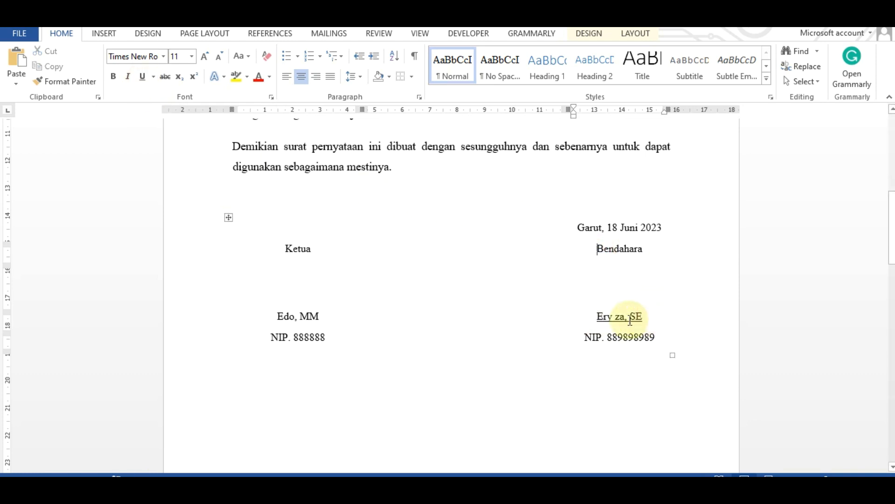
pyautogui.moveTo(651, 320); pyautogui.dragTo(597, 317)
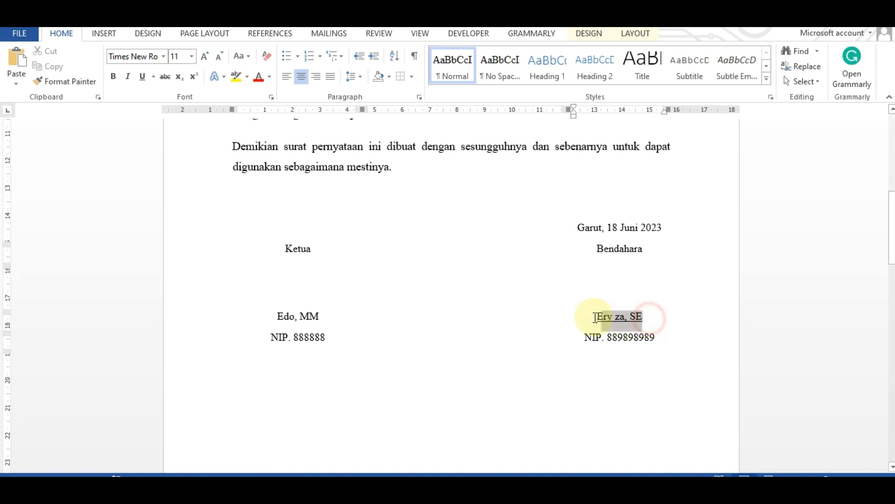
pyautogui.click(142, 77)
pyautogui.click(469, 289)
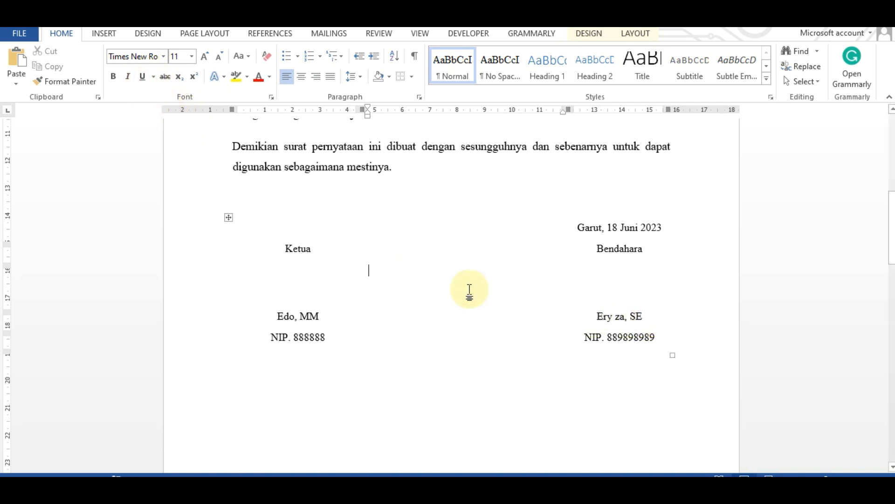